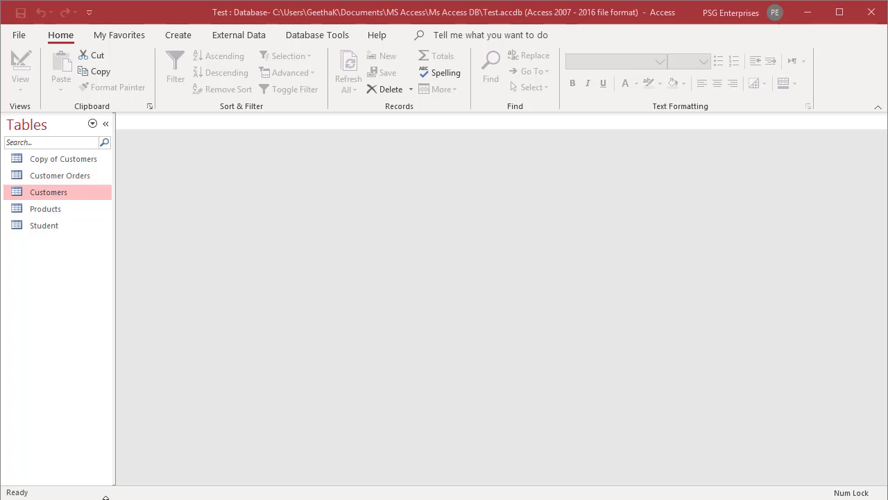
Open the Customer Orders table in Datasheet View from the Tables pane.
double_click(43, 177)
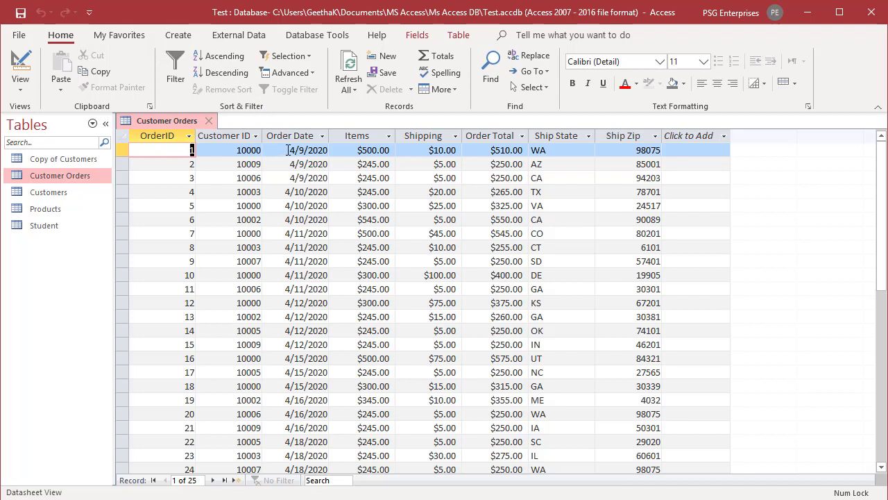
Sort by Order Total descending, $575.00 down to $250.00, after a brief ascending sort.
left_click(488, 150)
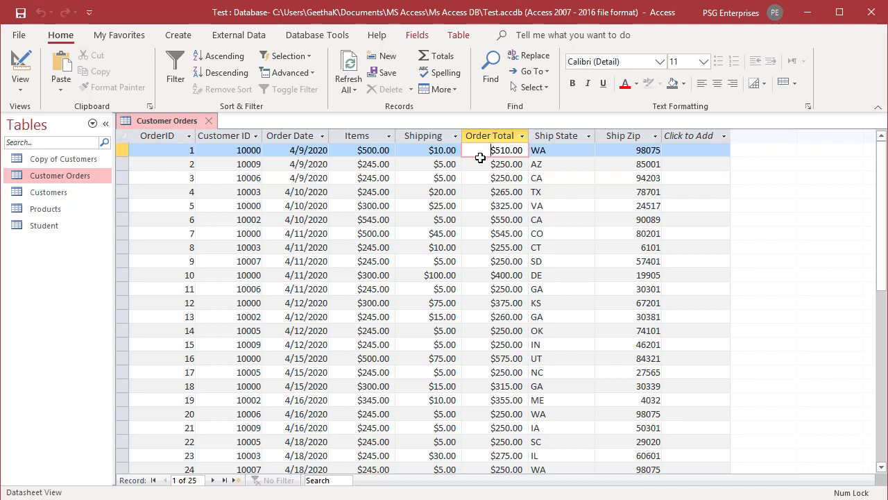
left_click(228, 56)
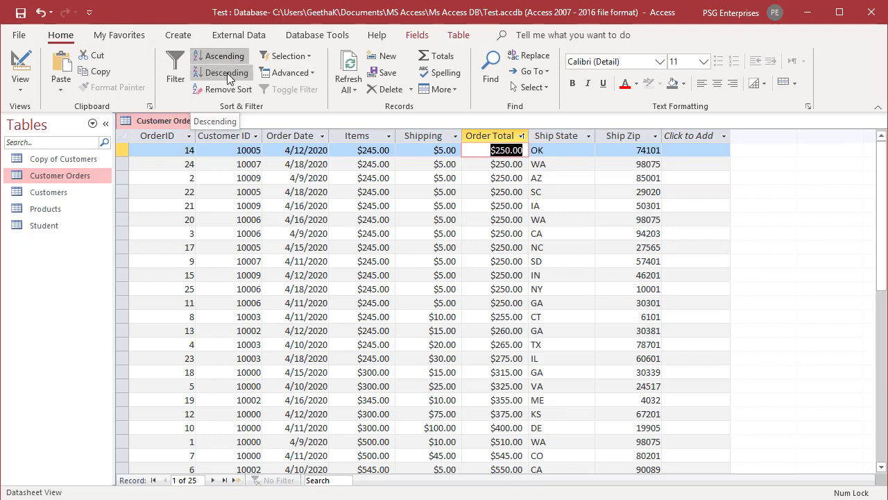
left_click(227, 73)
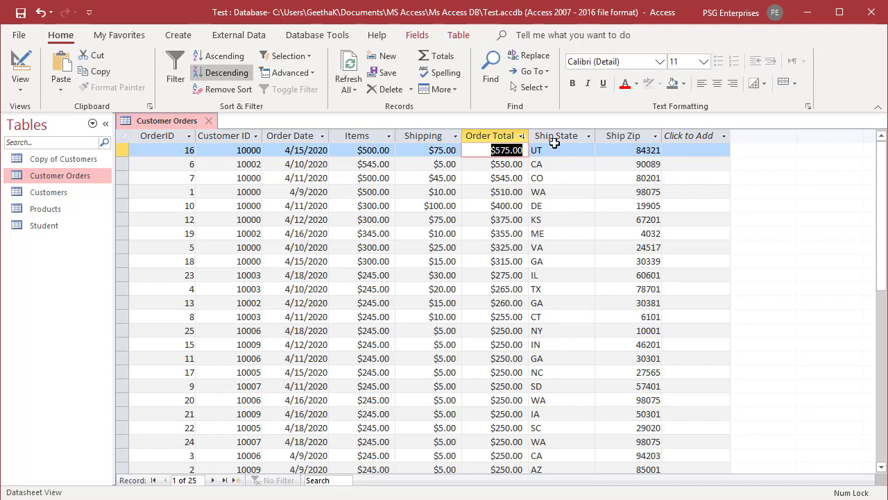
Sort by Ship State Z to A so WA comes first, after a brief A-to-Z sort.
right_click(558, 138)
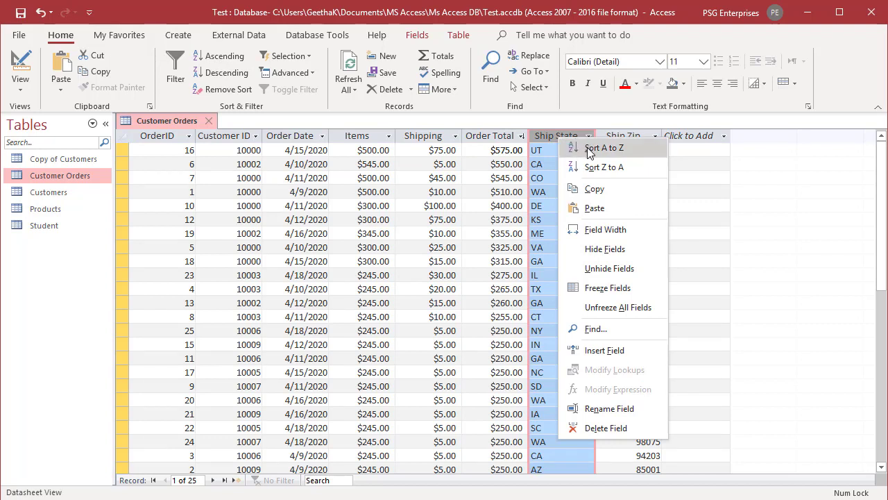
left_click(588, 148)
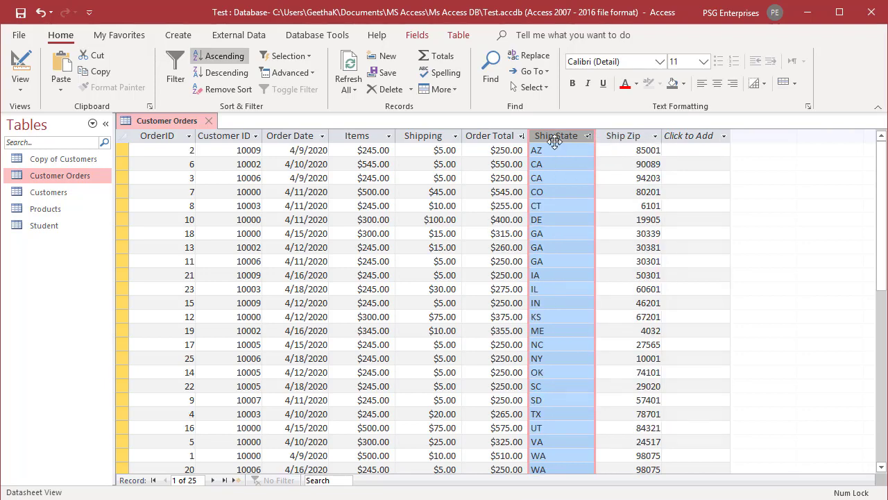
right_click(559, 139)
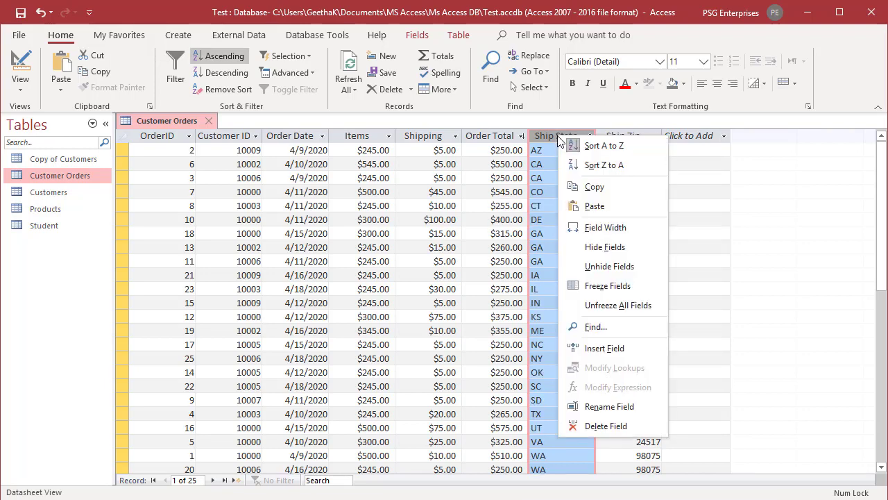
left_click(594, 167)
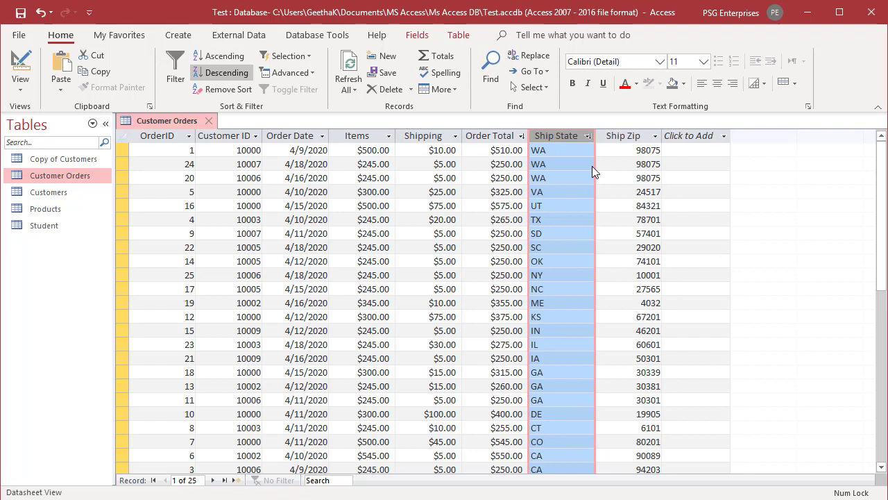
Sort by Shipping largest to smallest, $100.00 down to $5.00, after a brief ascending sort.
right_click(411, 137)
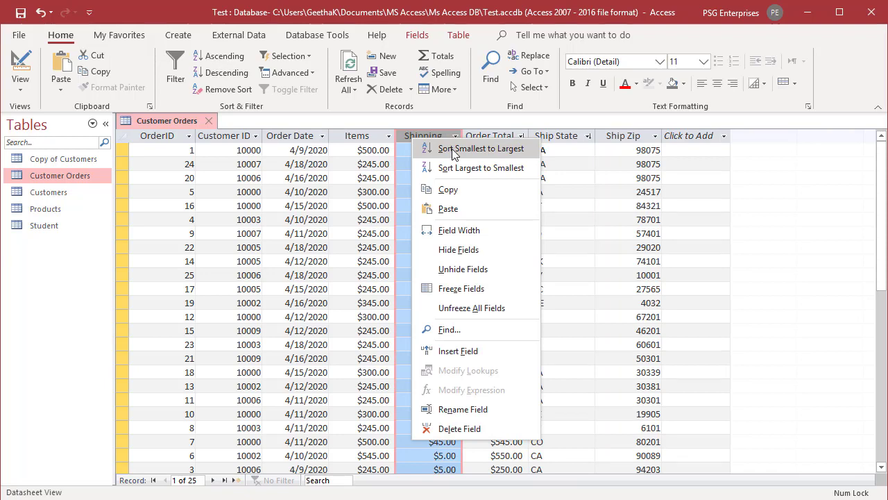
left_click(453, 150)
right_click(417, 139)
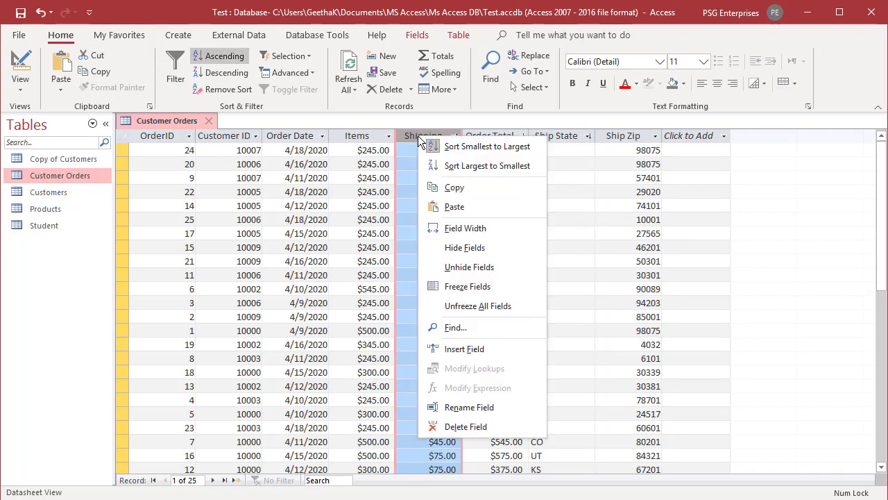
left_click(449, 167)
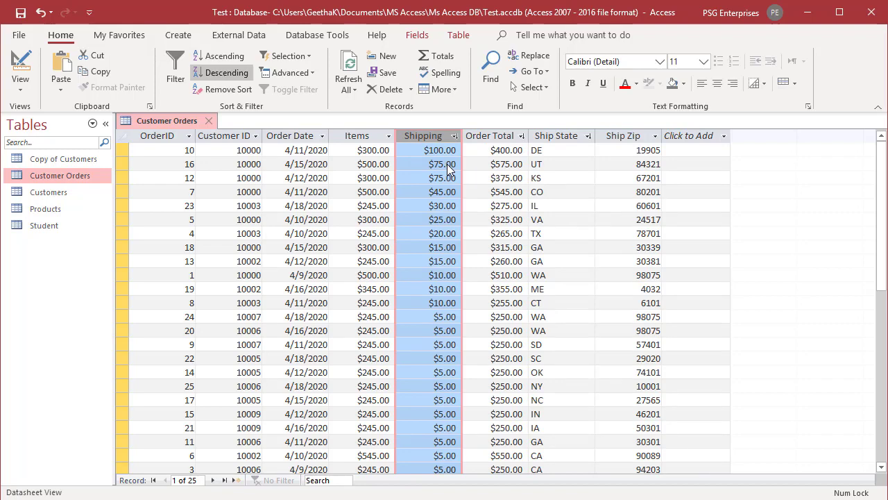
Sort by Order Date newest first, 4/18/2020 down to 4/9/2020, after an oldest-first sort.
right_click(282, 137)
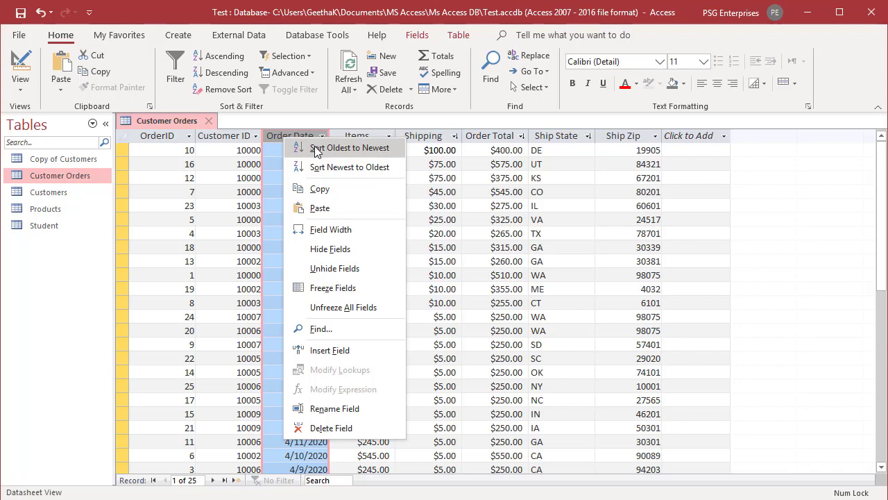
left_click(316, 151)
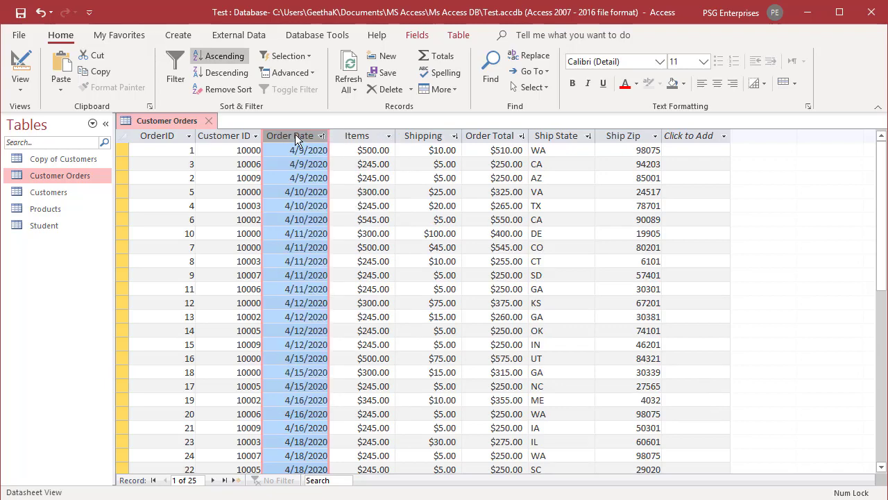
right_click(295, 137)
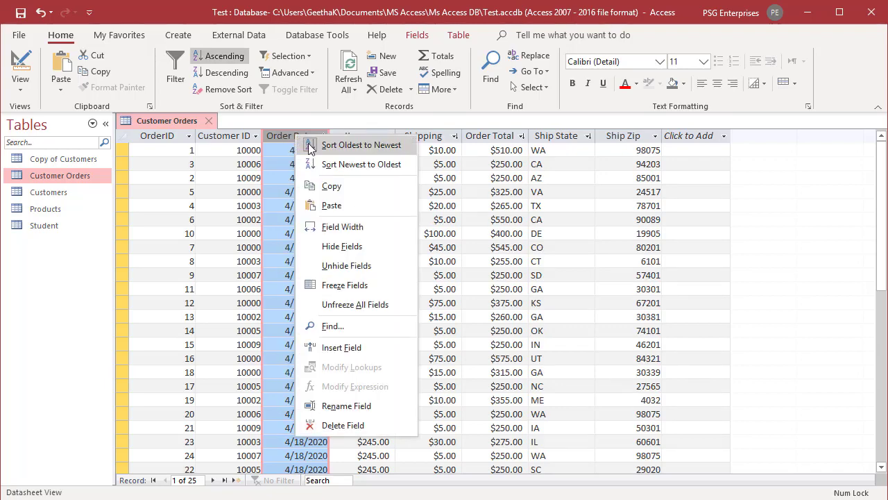
left_click(338, 164)
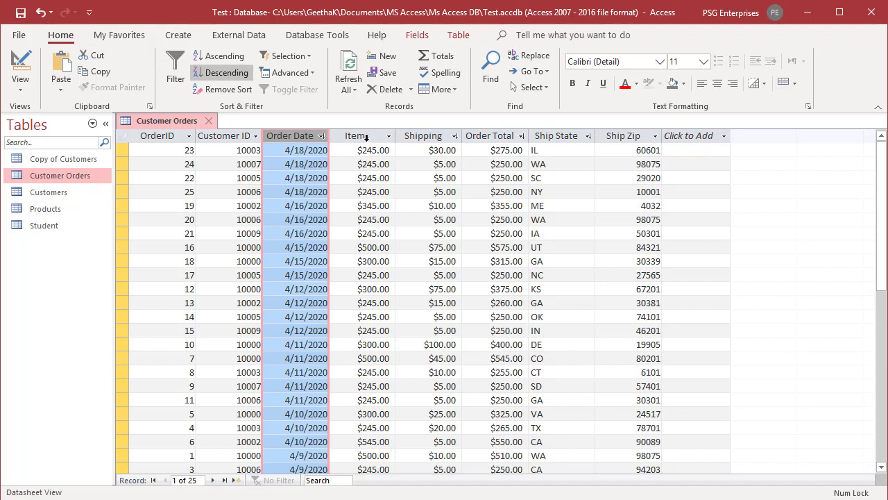
Move the Items column, then Order Total, between Customer ID and Order Date.
left_click(367, 137)
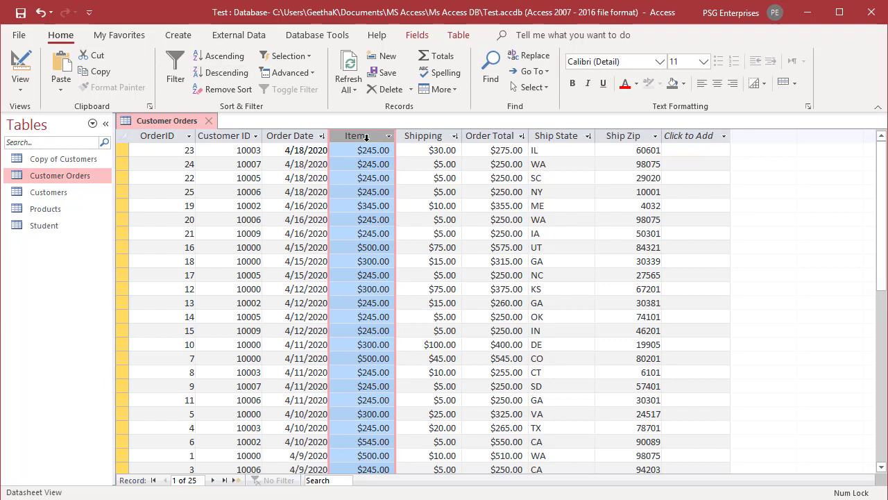
left_click_drag(368, 141, 301, 147)
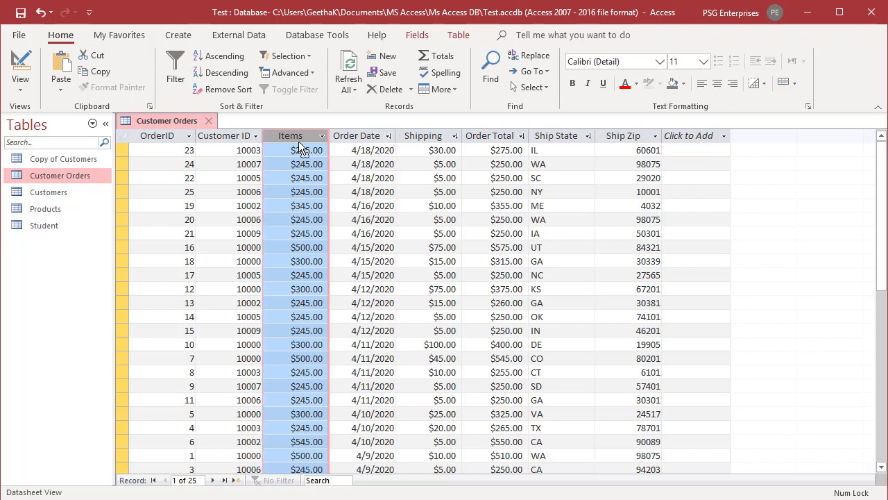
left_click(494, 137)
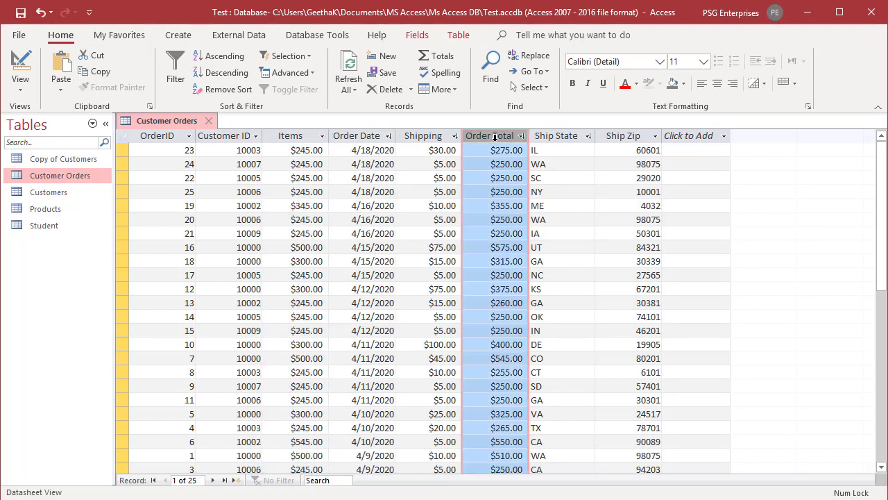
left_click_drag(494, 137, 374, 142)
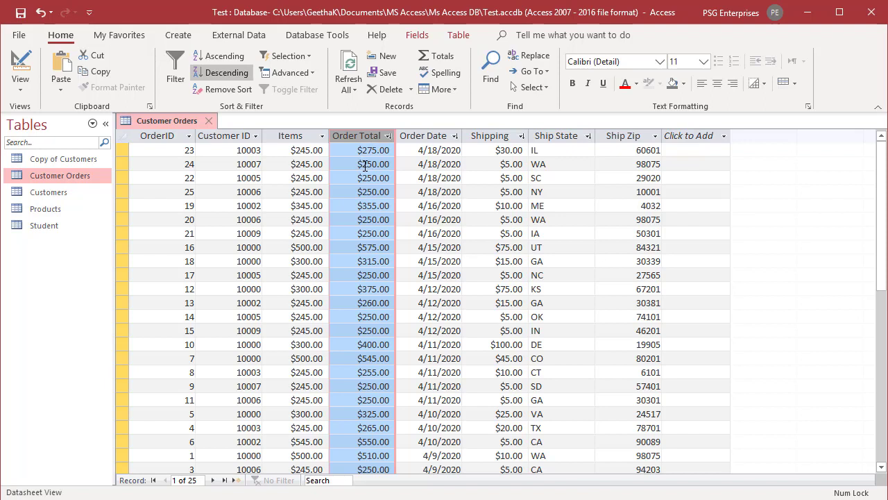
Select the Customer ID, Items and Order Total columns and sort them ascending together.
left_click(229, 136)
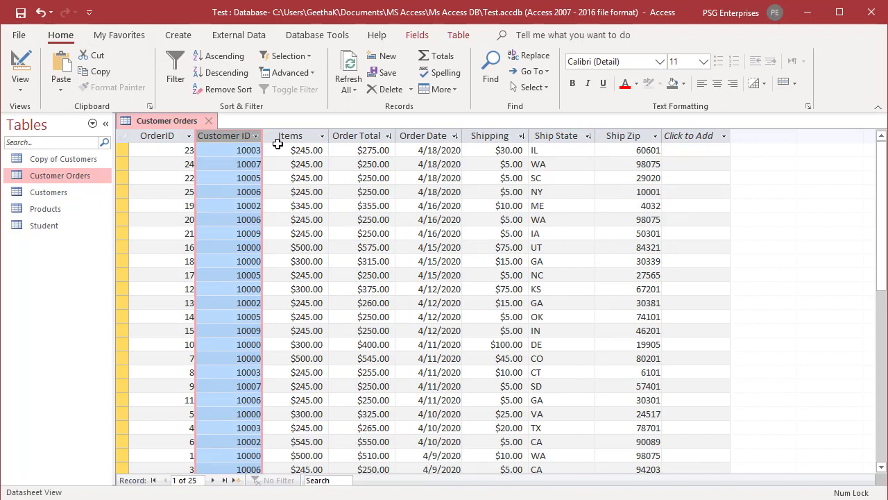
left_click(364, 137, "shift")
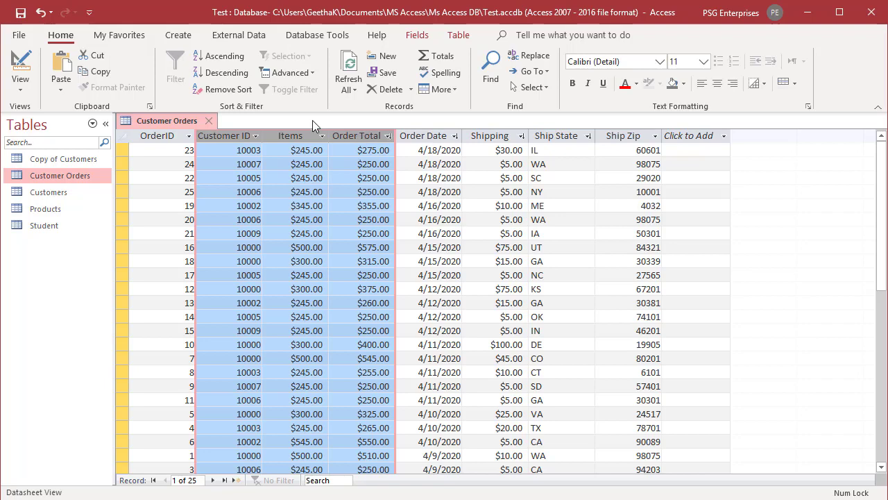
left_click(226, 60)
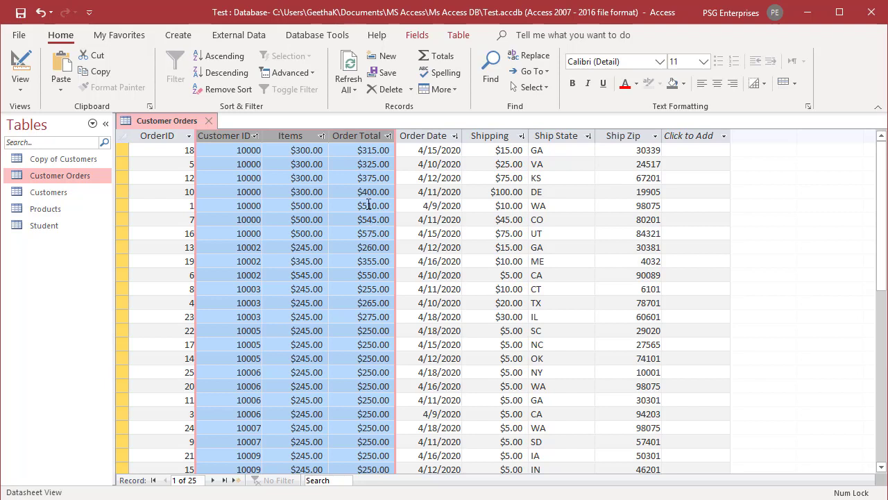
Remove all sorting so orders return to OrderID order 1 through 25.
left_click(352, 150)
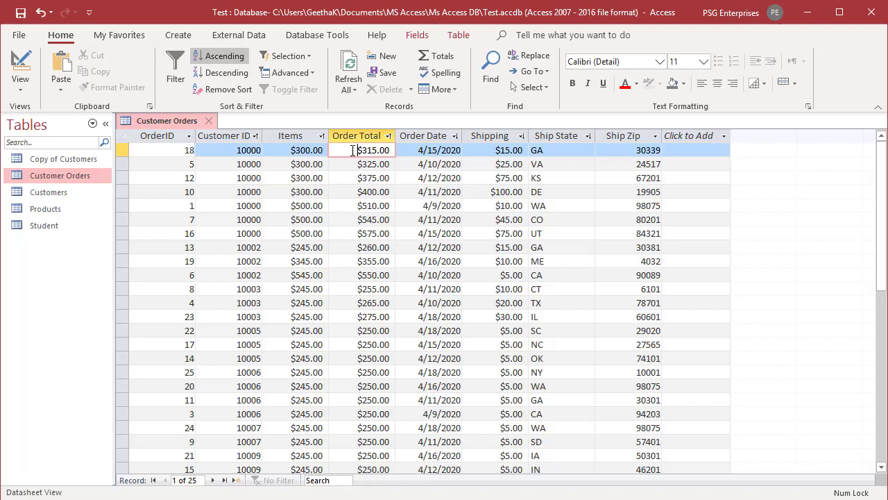
left_click(221, 89)
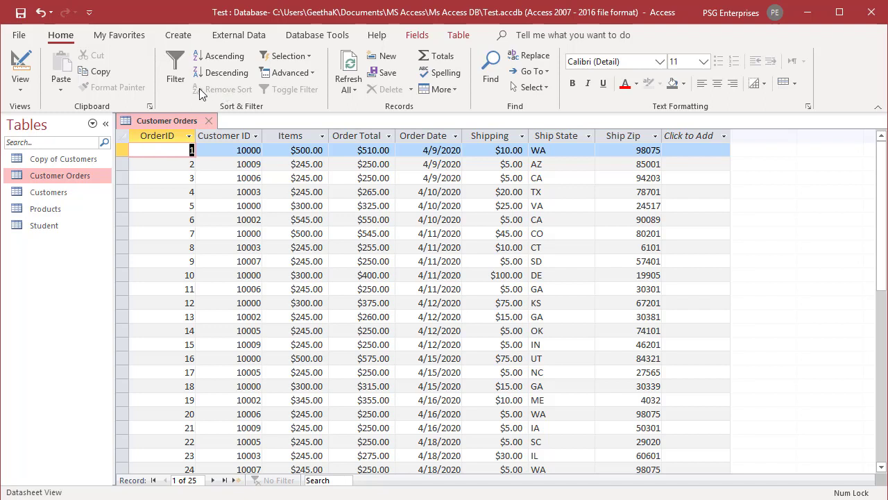
Close the Customer Orders table tab, bringing up the save-design-changes prompt.
left_click(209, 120)
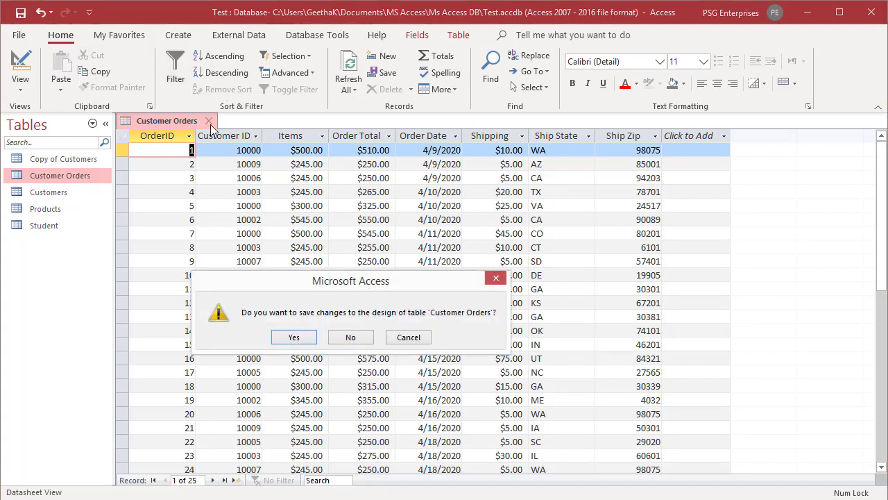